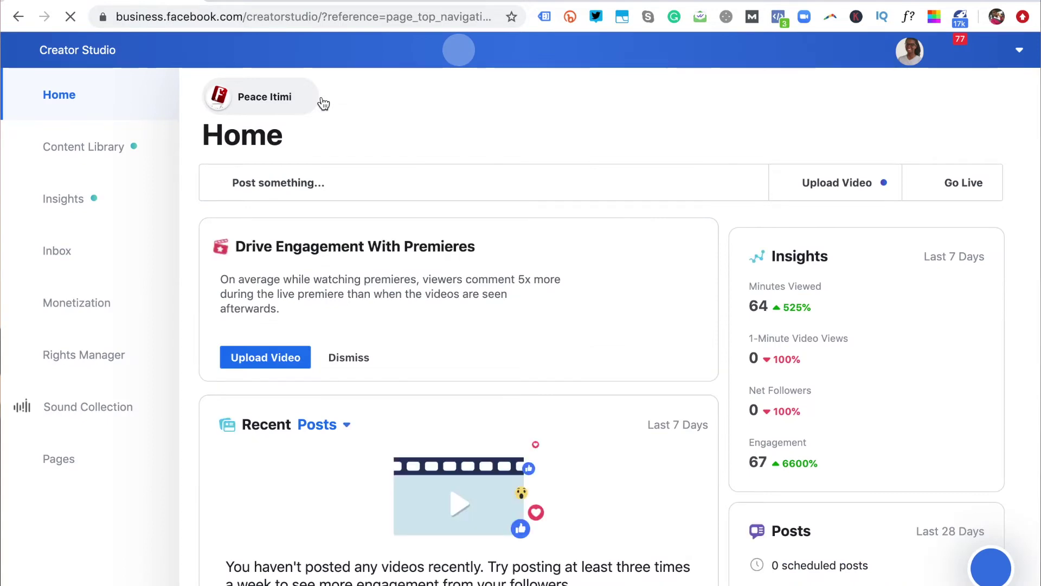
# - Switch to Instagram to show the Content Library's published Stories with dates and reach
pyautogui.scroll(-3, 548, 307)
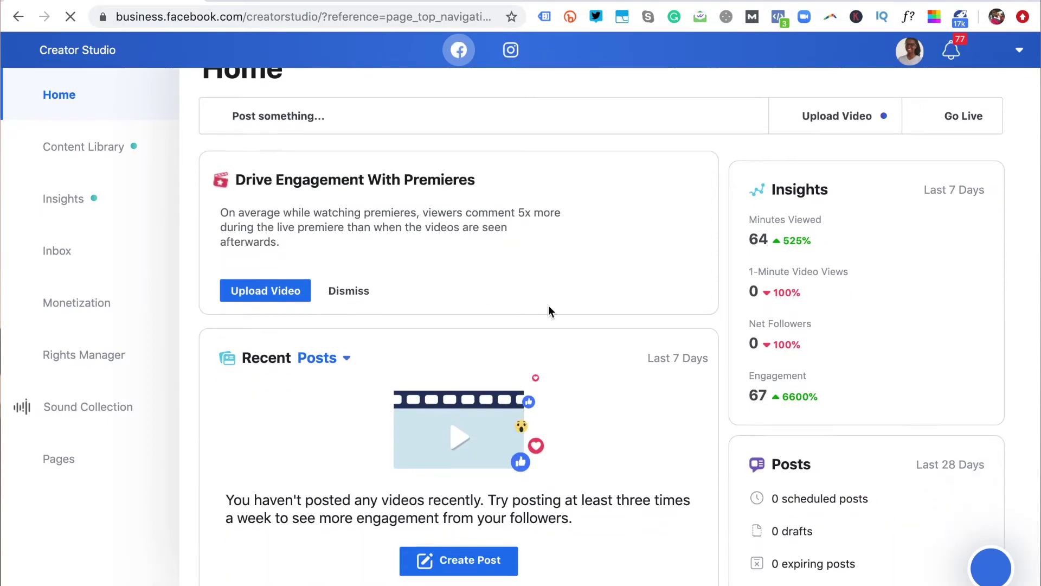
pyautogui.scroll(3, 549, 307)
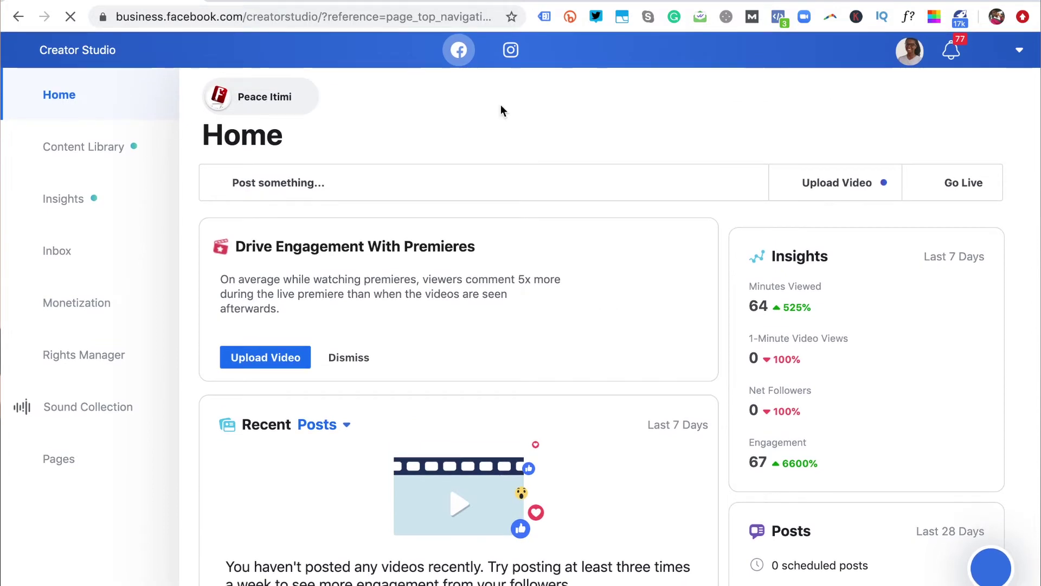
pyautogui.click(511, 52)
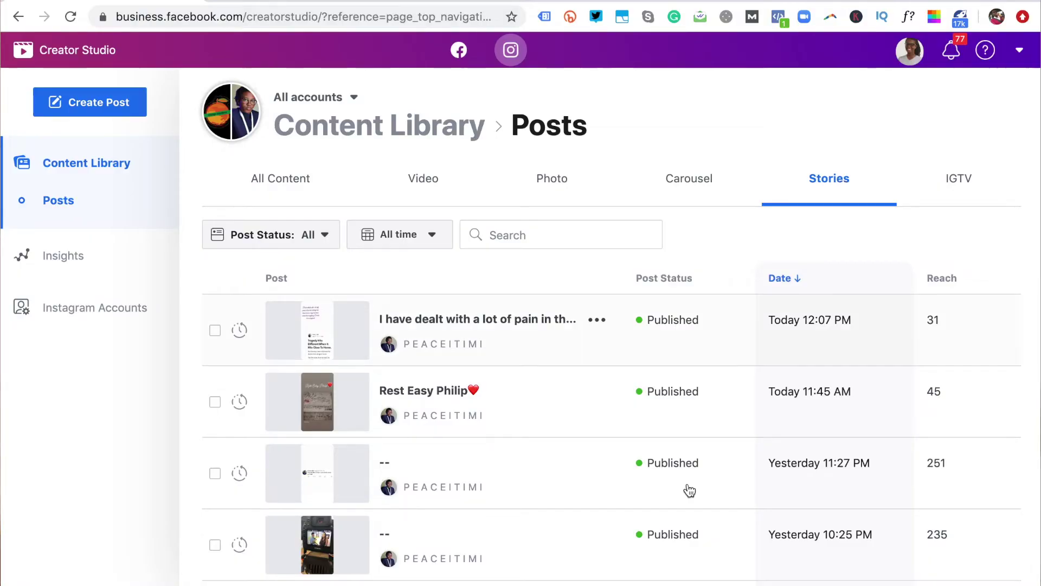
# - List the library's IGTV videos, then return to the Stories posts
pyautogui.scroll(-5, 689, 493)
pyautogui.scroll(5, 689, 495)
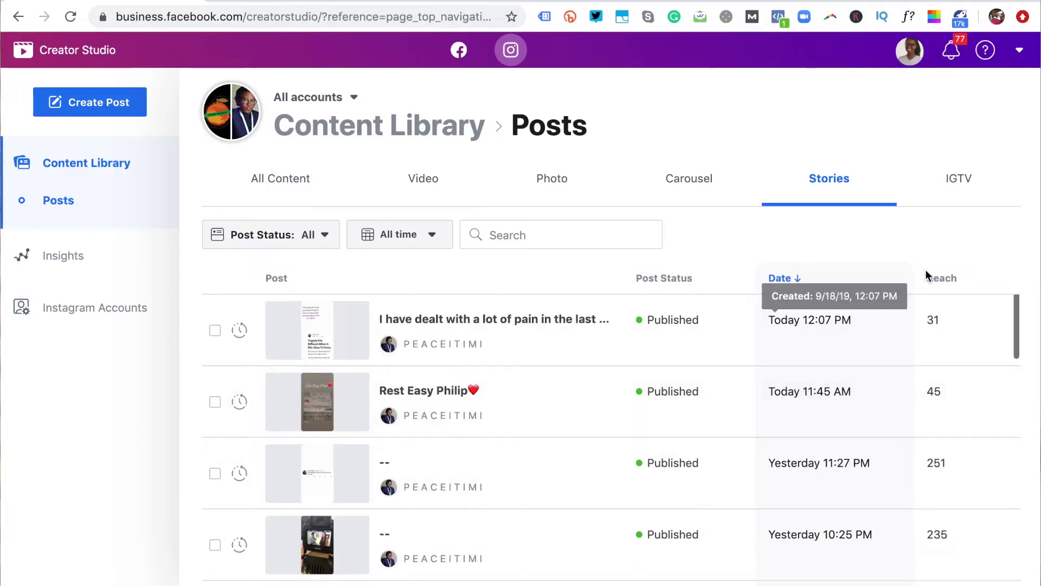
pyautogui.click(958, 191)
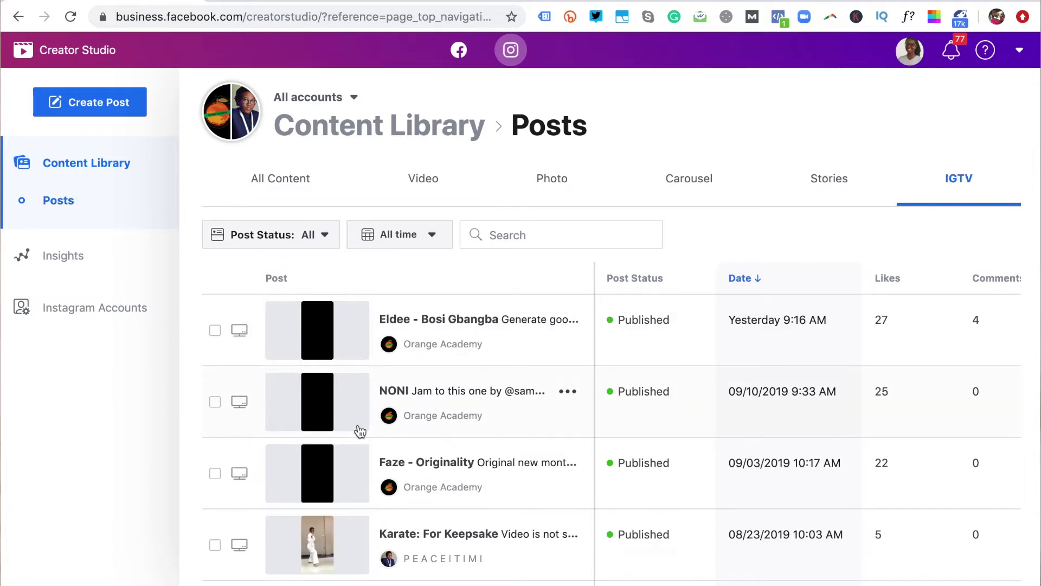
pyautogui.scroll(-10, 513, 493)
pyautogui.scroll(10, 657, 305)
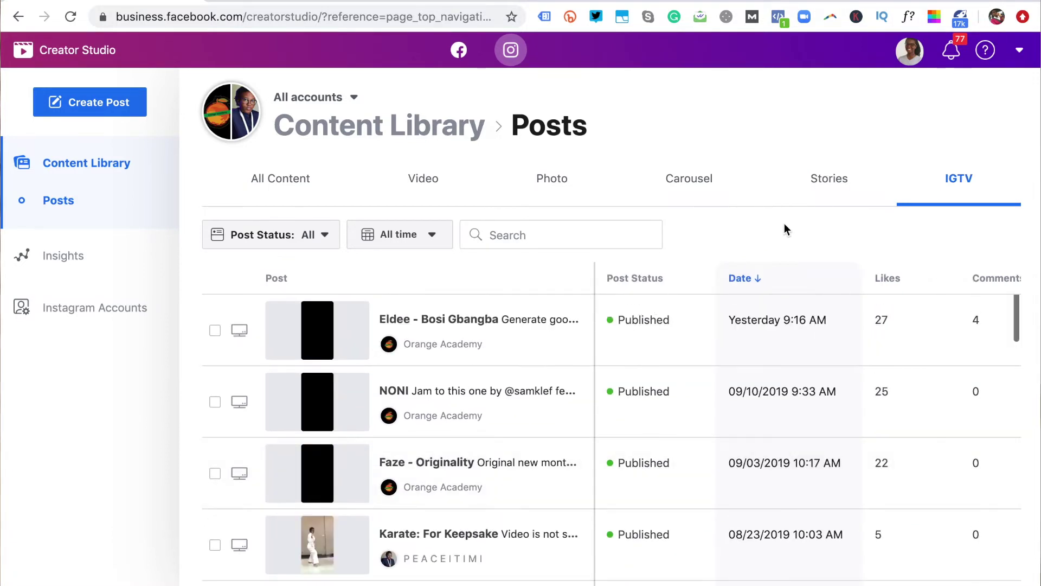
pyautogui.click(835, 187)
# - Browse Carousel, Photo and Video posts, then show All Content for one chosen account
pyautogui.click(687, 184)
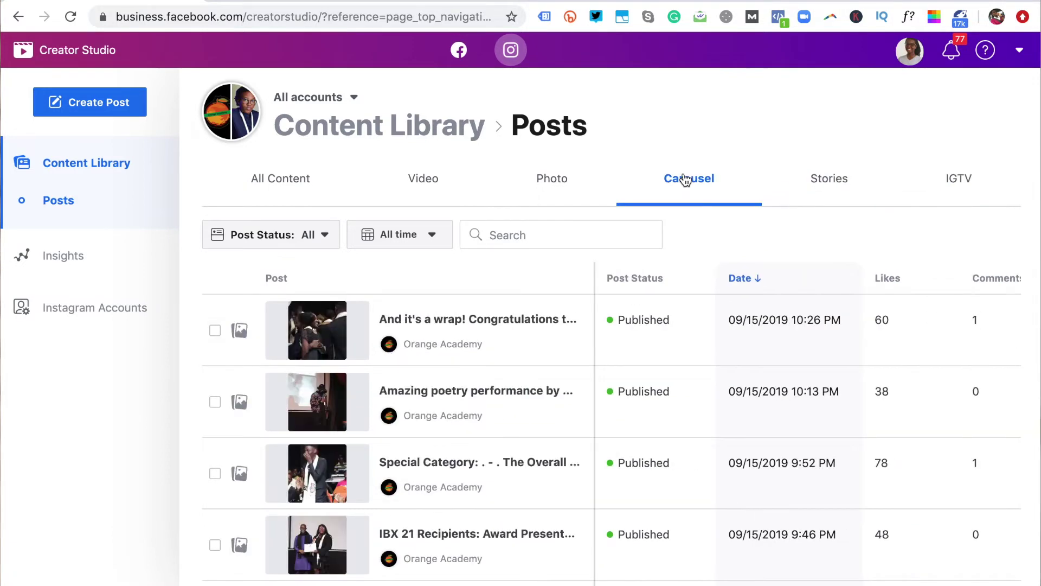
pyautogui.click(549, 186)
pyautogui.click(424, 184)
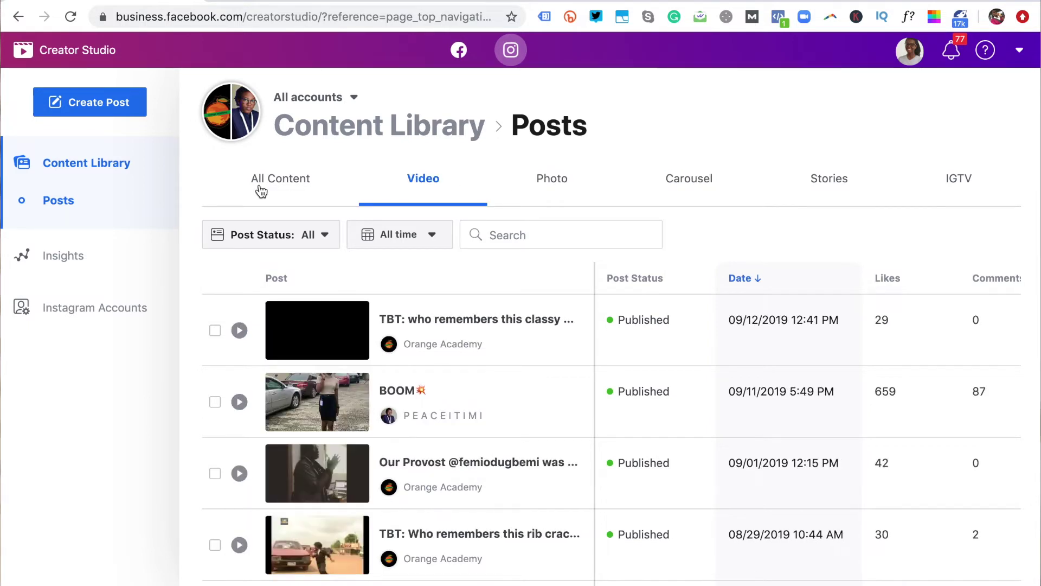
pyautogui.click(265, 188)
pyautogui.click(352, 99)
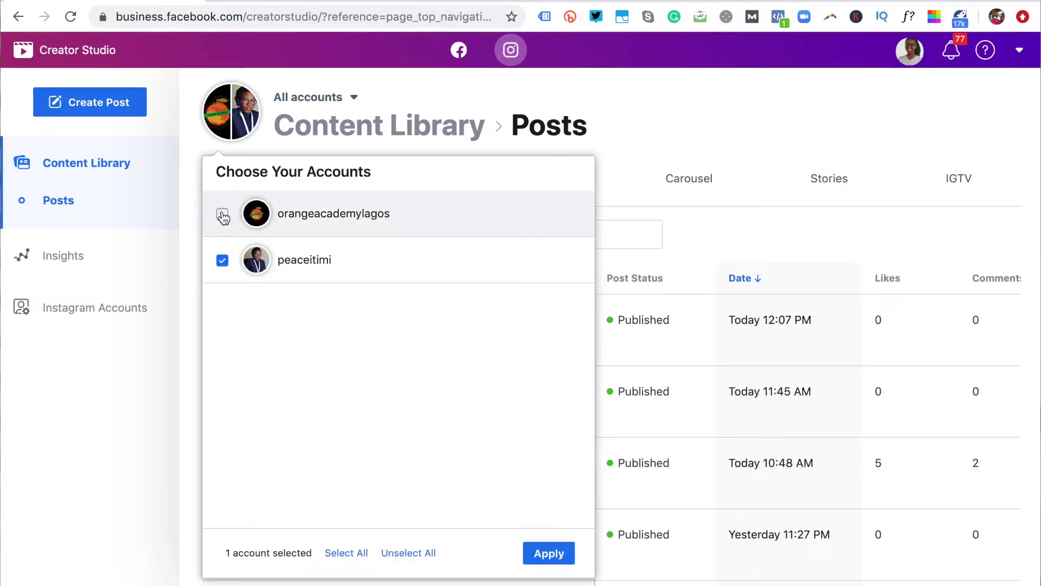
pyautogui.click(549, 554)
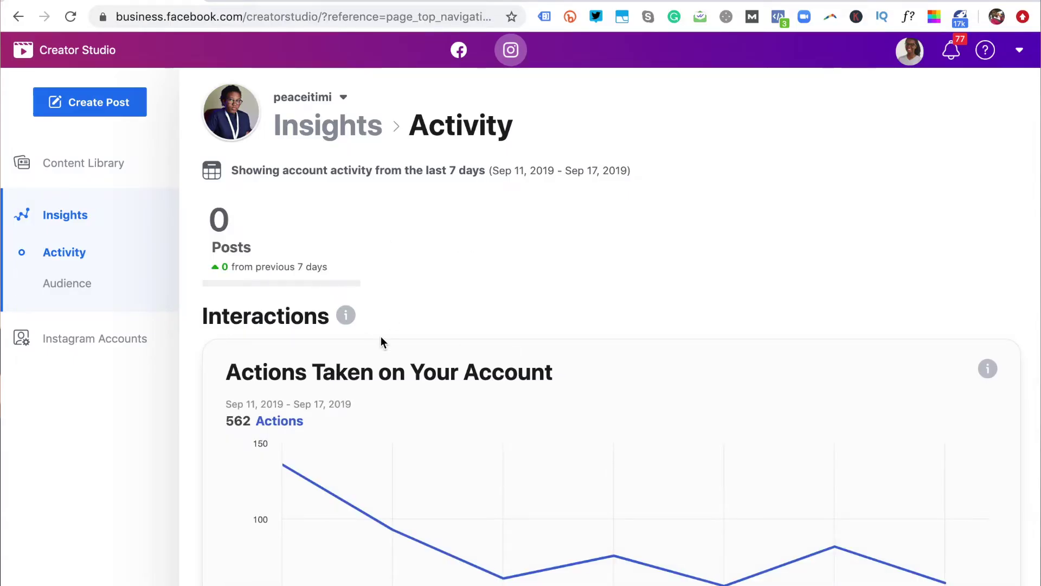
# - Scroll through the account's Activity insights for Sep 11–17, 2019
pyautogui.scroll(-3, 381, 342)
pyautogui.scroll(-10, 380, 342)
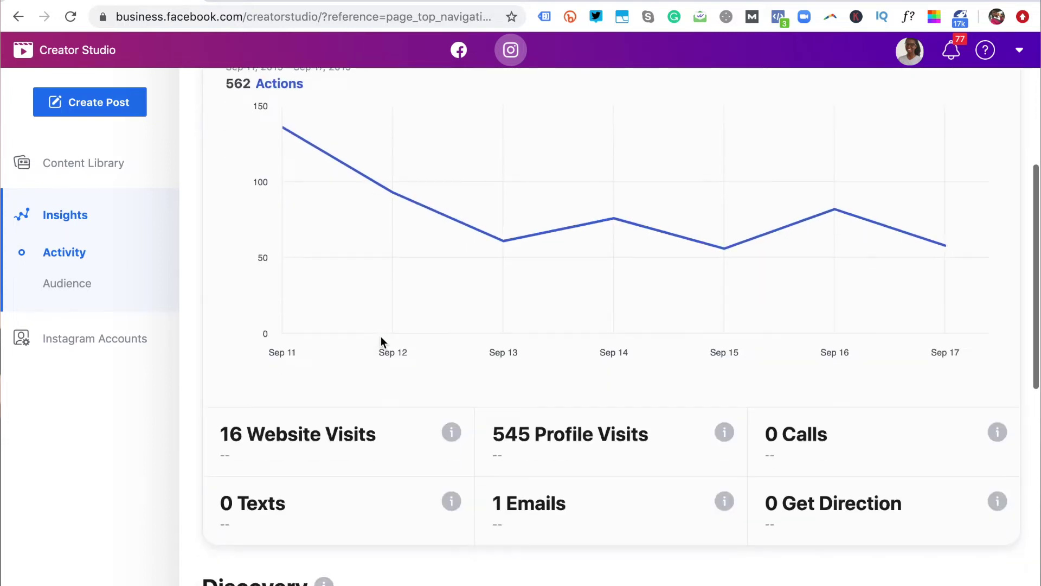
pyautogui.scroll(-10, 530, 432)
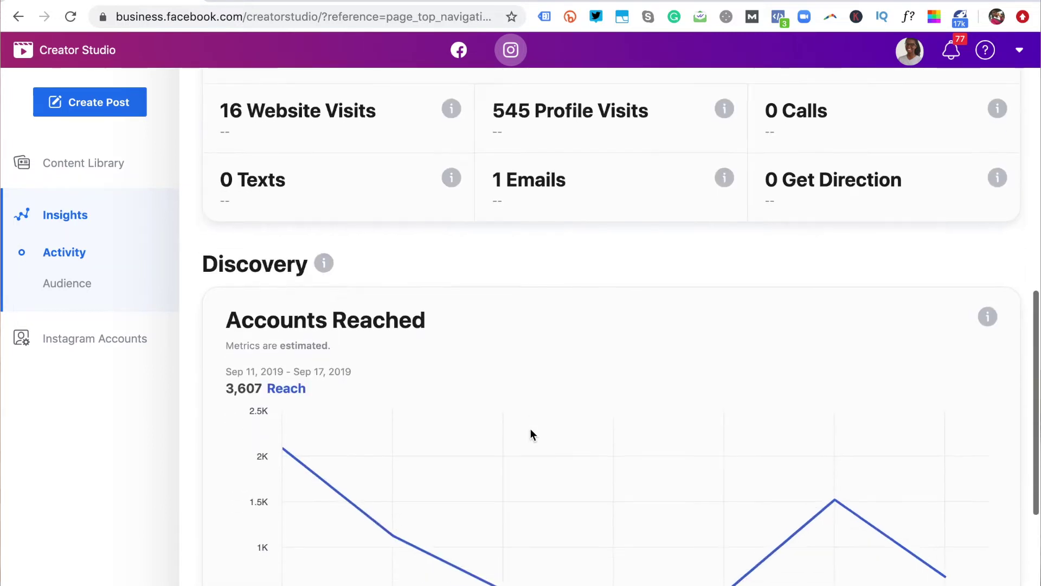
pyautogui.scroll(-1, 530, 432)
pyautogui.scroll(-3, 483, 380)
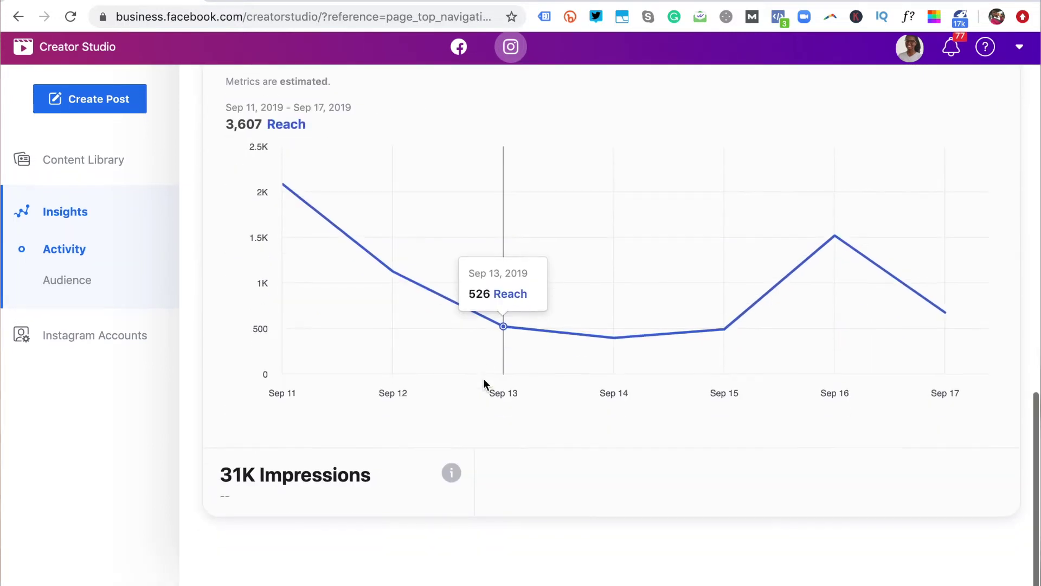
# - View the Audience insights breakdown of the 6.4K followers
pyautogui.click(90, 292)
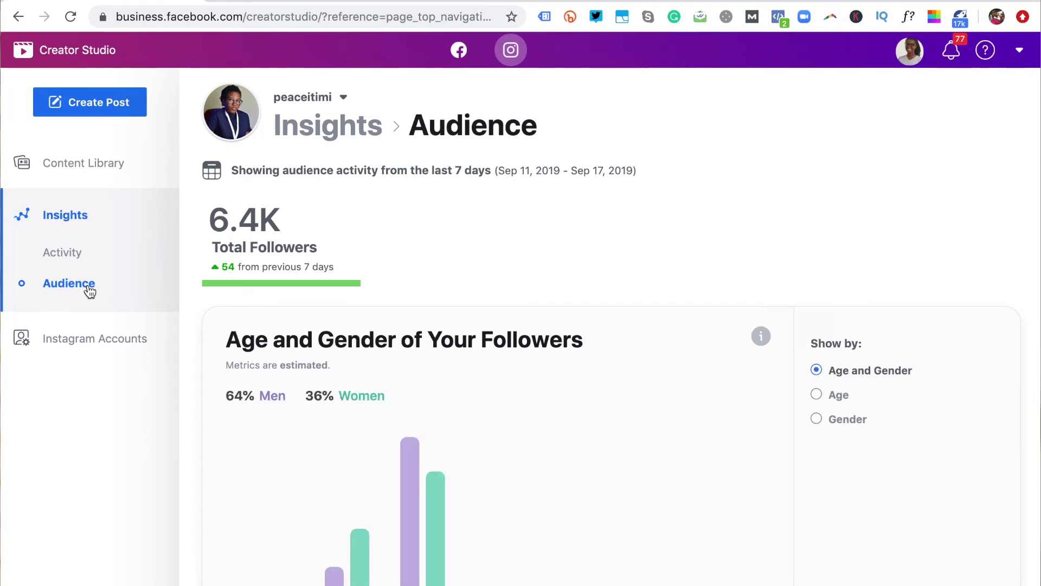
pyautogui.scroll(-2, 466, 386)
pyautogui.scroll(2, 465, 390)
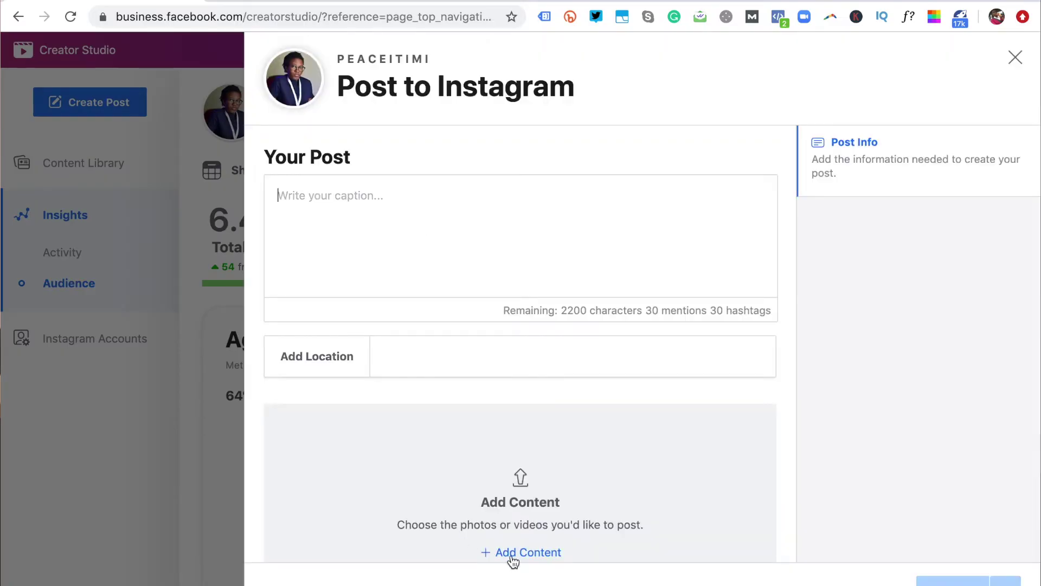
# - Attach an image from the Downloads folder to the Instagram post
pyautogui.click(521, 583)
pyautogui.click(258, 115)
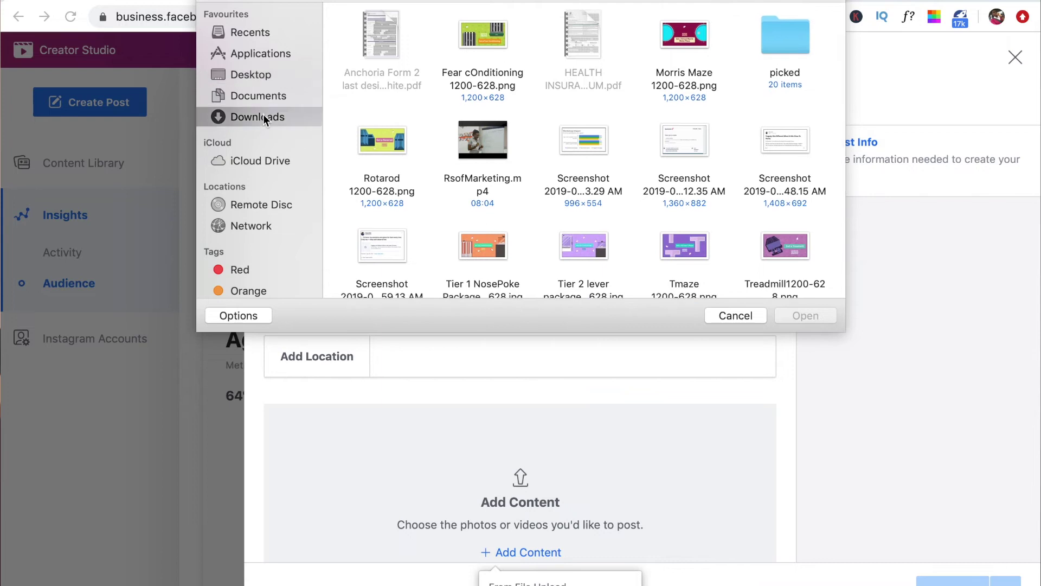
pyautogui.scroll(-20, 527, 114)
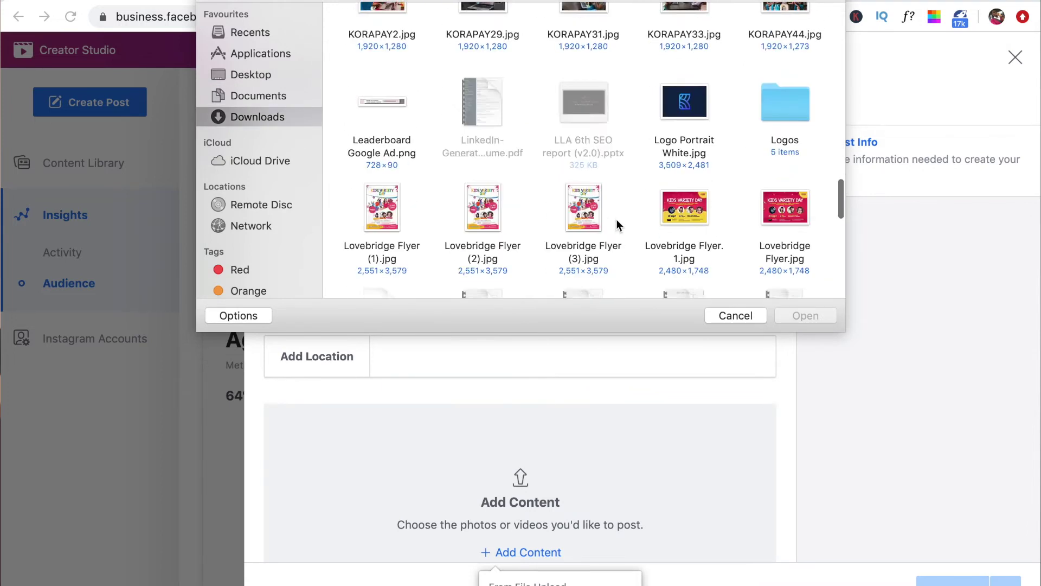
pyautogui.scroll(-5, 616, 225)
pyautogui.click(484, 206)
pyautogui.click(797, 315)
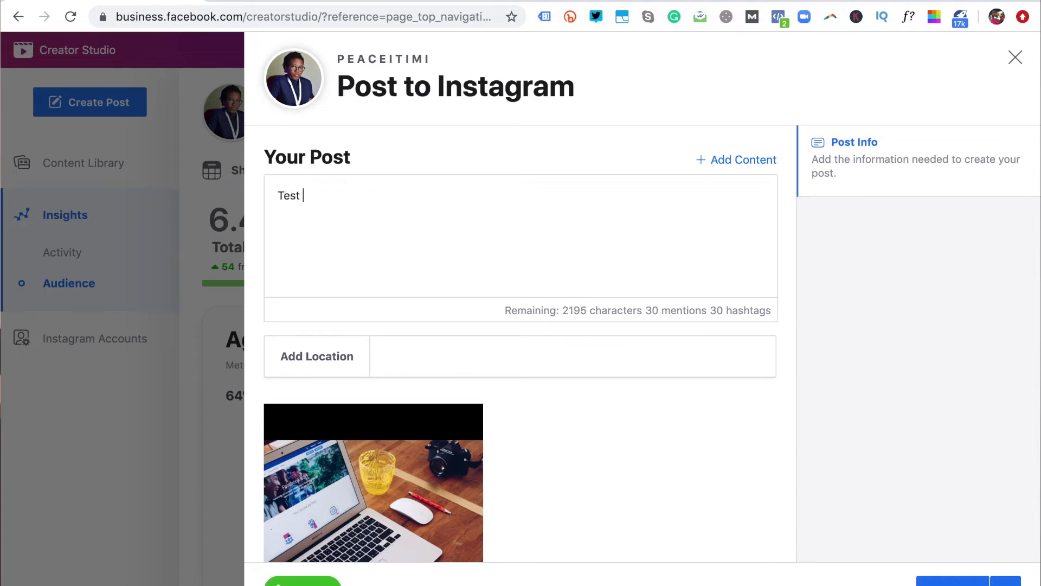
# - Set the post to Schedule, with the scheduled hour set to 12
pyautogui.scroll(-3, 571, 432)
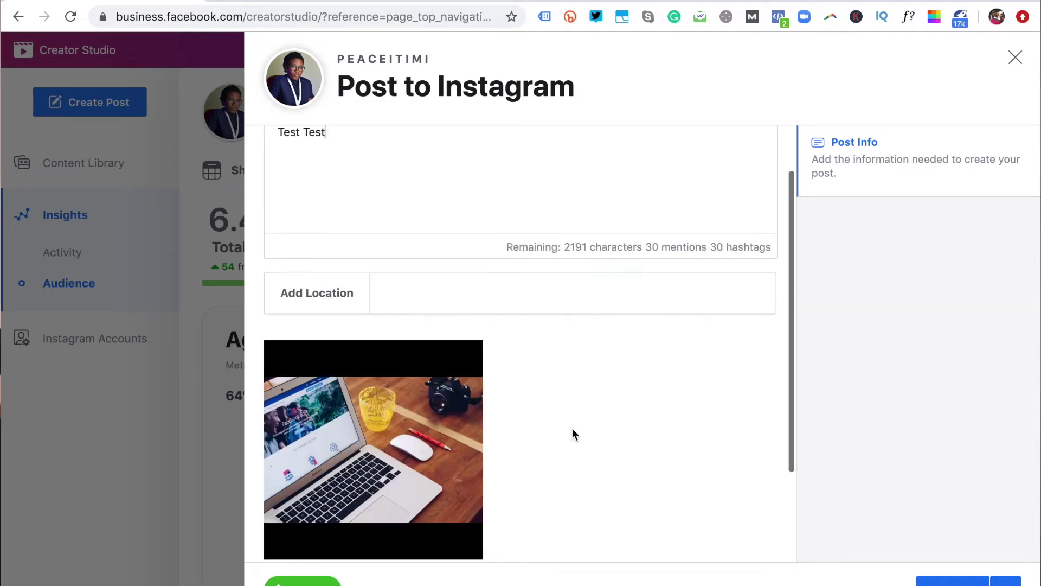
pyautogui.scroll(-3, 572, 432)
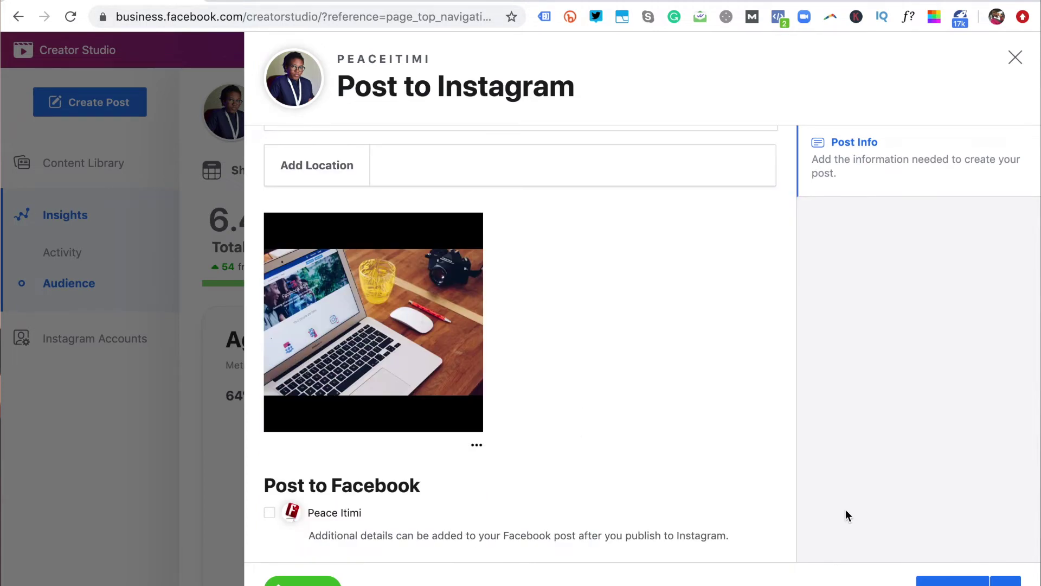
pyautogui.click(1006, 580)
pyautogui.click(738, 508)
pyautogui.click(898, 484)
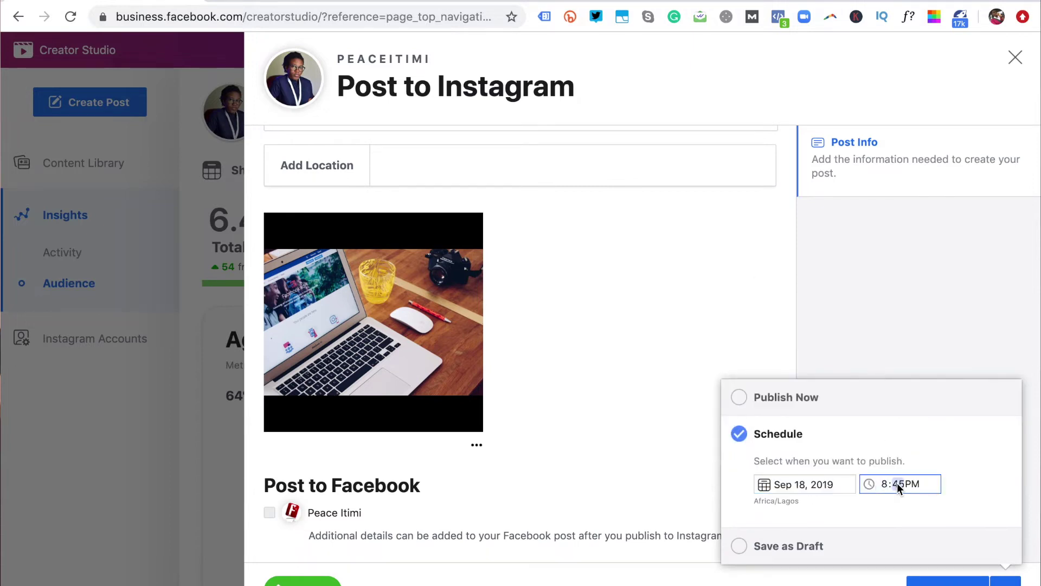
pyautogui.write('12')
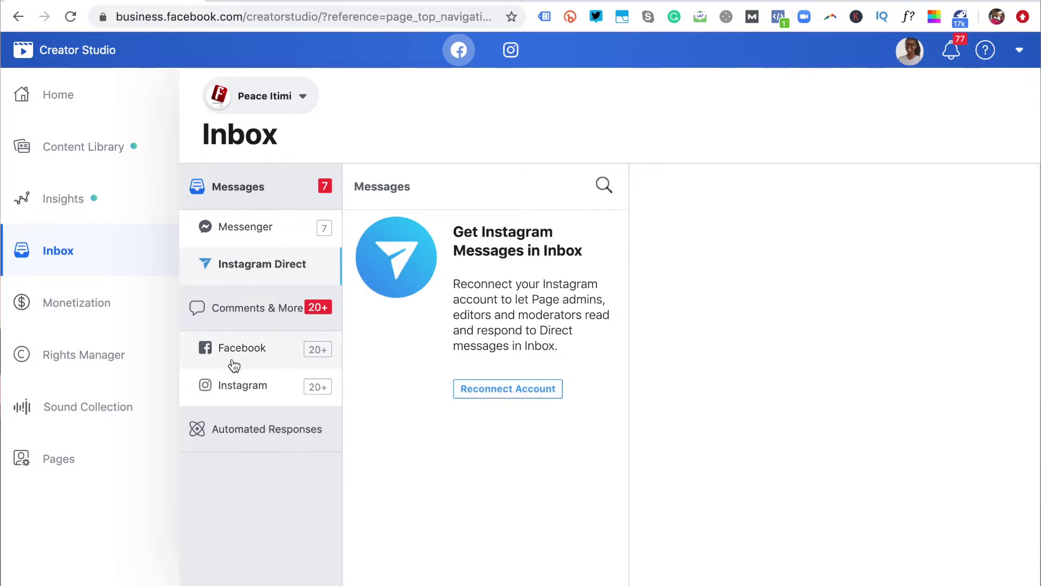
# - Review the Facebook and Instagram comments, dismiss the tip, and open Automated Responses
pyautogui.click(233, 364)
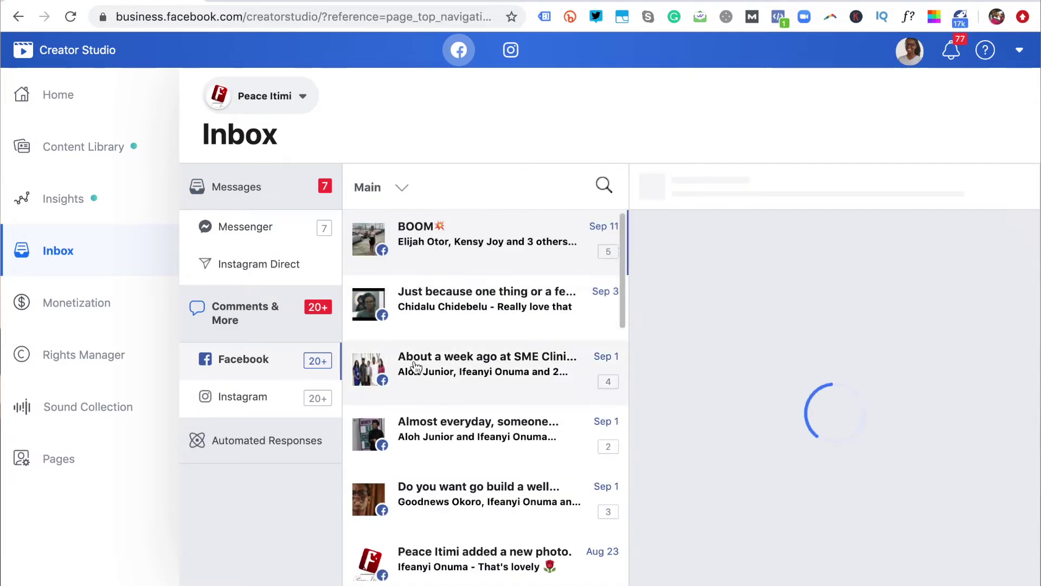
pyautogui.click(268, 402)
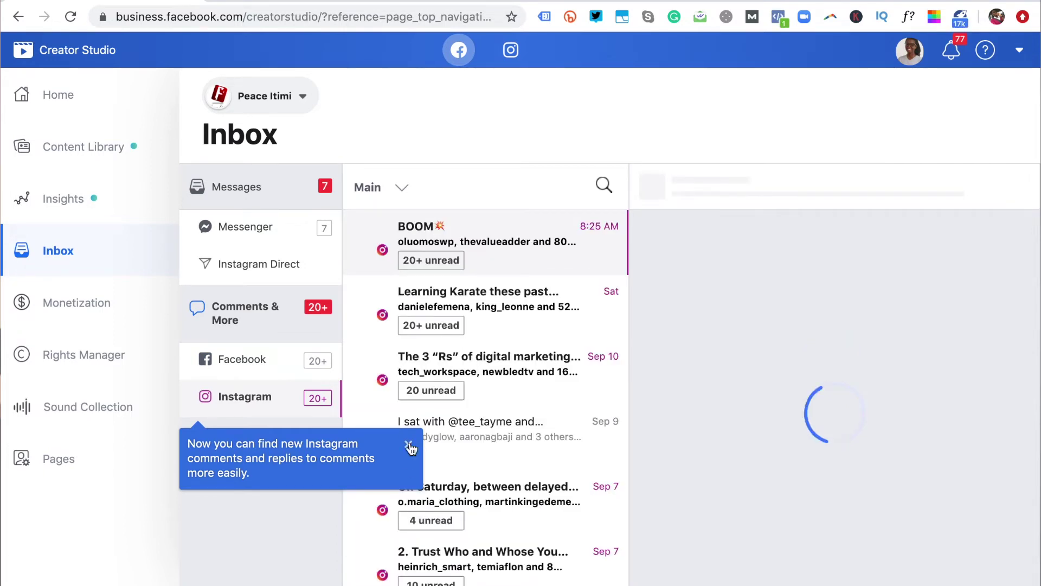
pyautogui.click(408, 445)
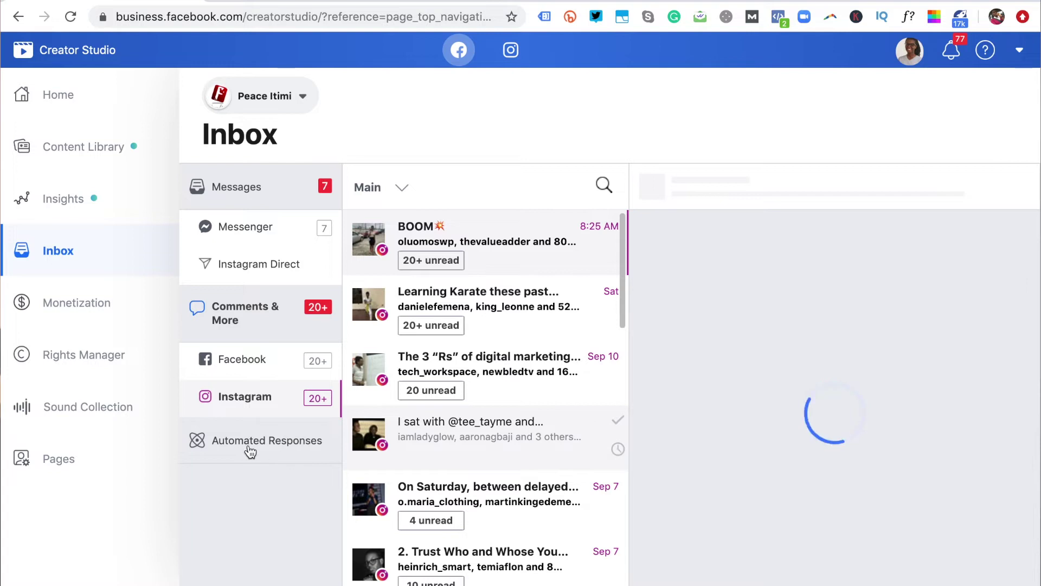
pyautogui.click(249, 448)
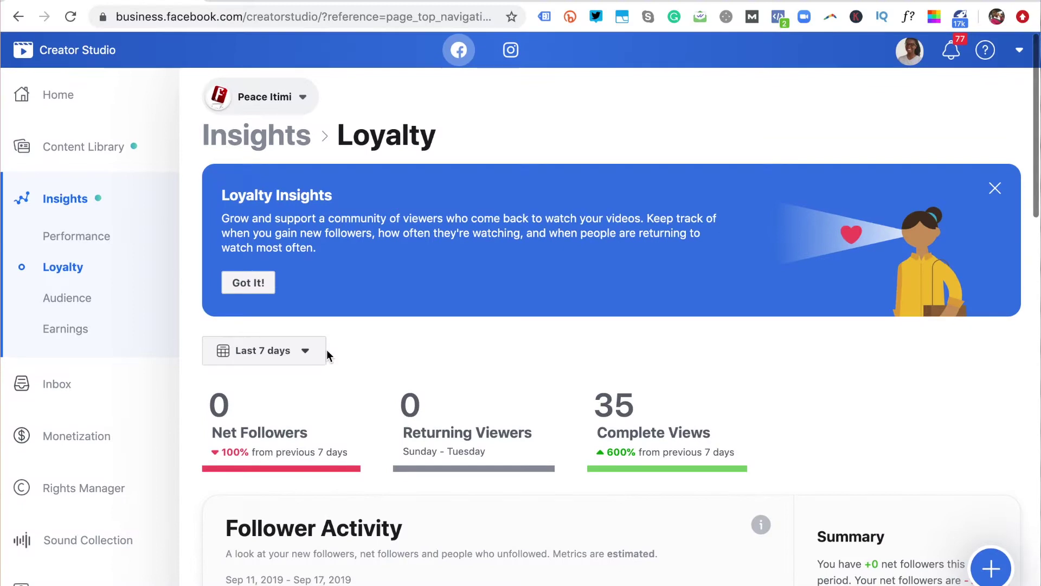
pyautogui.scroll(-5, 327, 353)
# - Review the Loyalty charts, close the 1-minute views notice, and open Audience insights
pyautogui.scroll(-15, 327, 354)
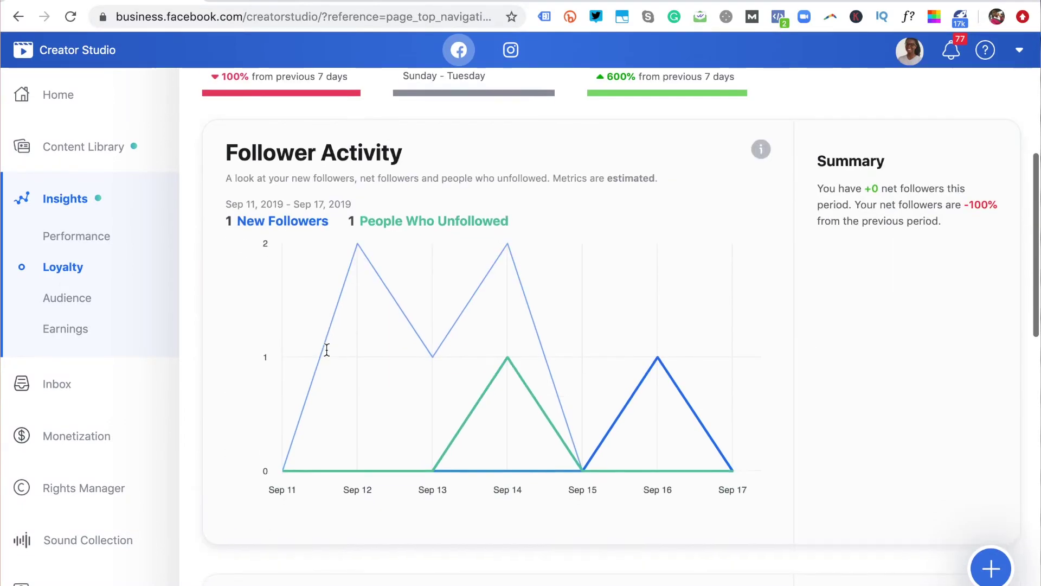
pyautogui.scroll(4, 326, 349)
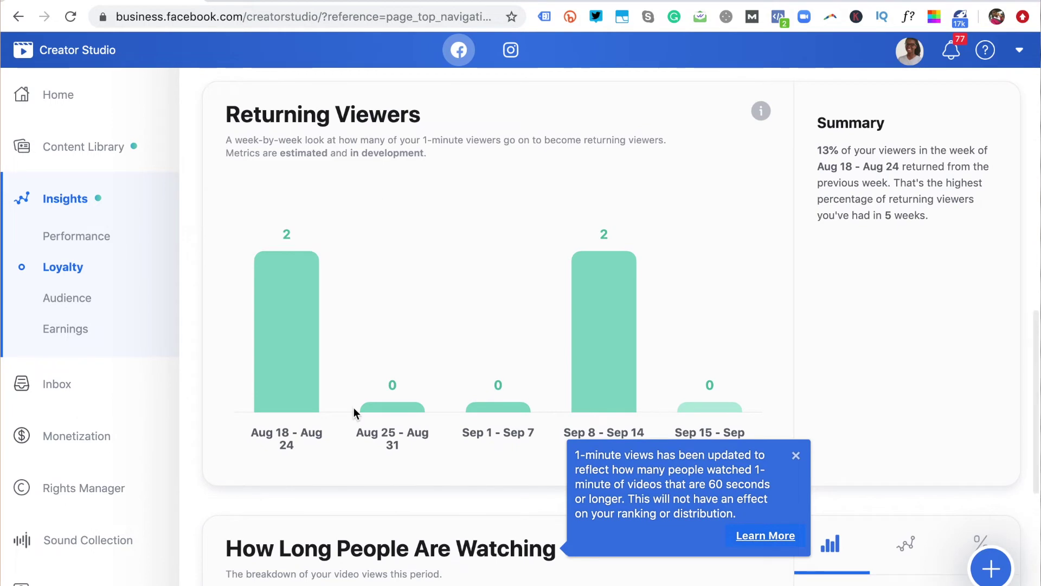
pyautogui.scroll(-4, 353, 408)
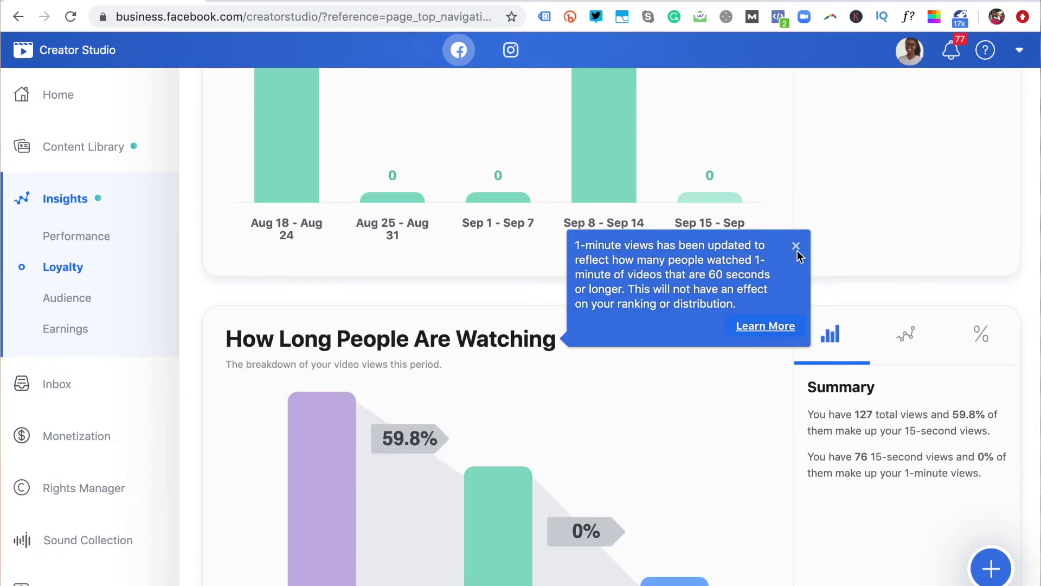
pyautogui.moveTo(446, 404)
pyautogui.click(796, 246)
pyautogui.scroll(-3, 644, 422)
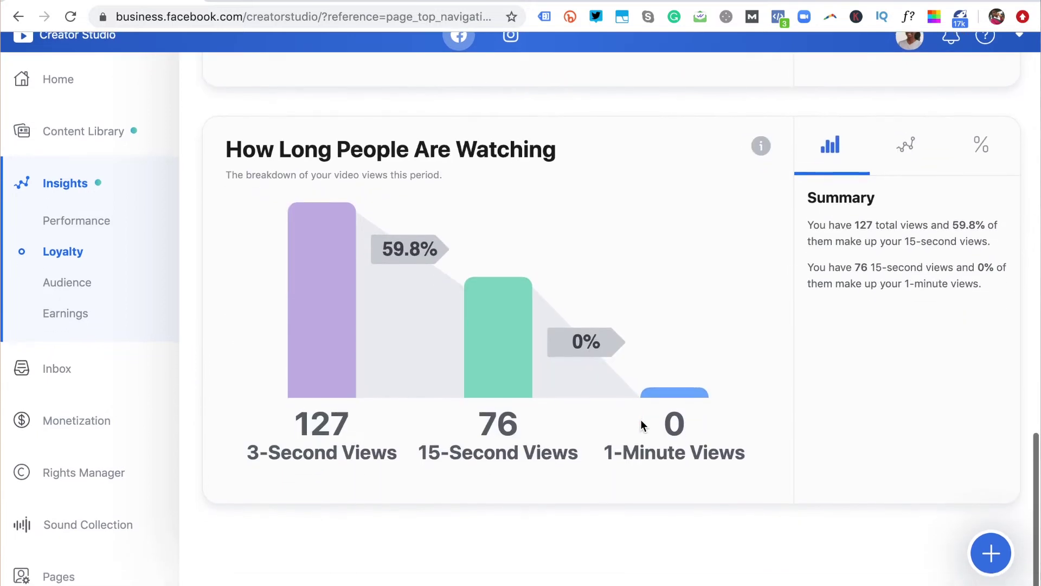
pyautogui.click(67, 298)
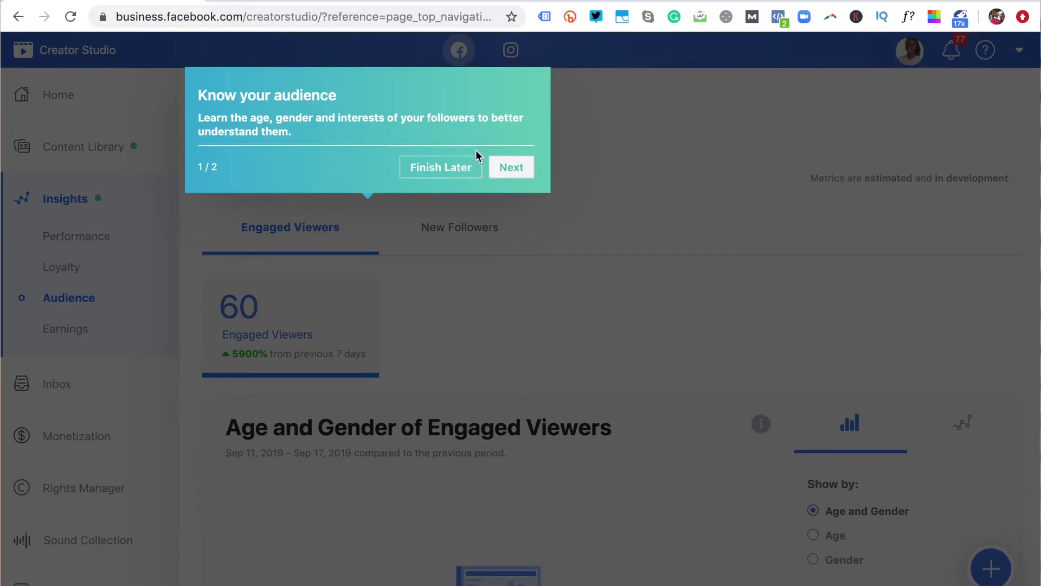
# - Postpone and close the Audience tour, scan the Audience cards, then open Earnings
pyautogui.click(454, 172)
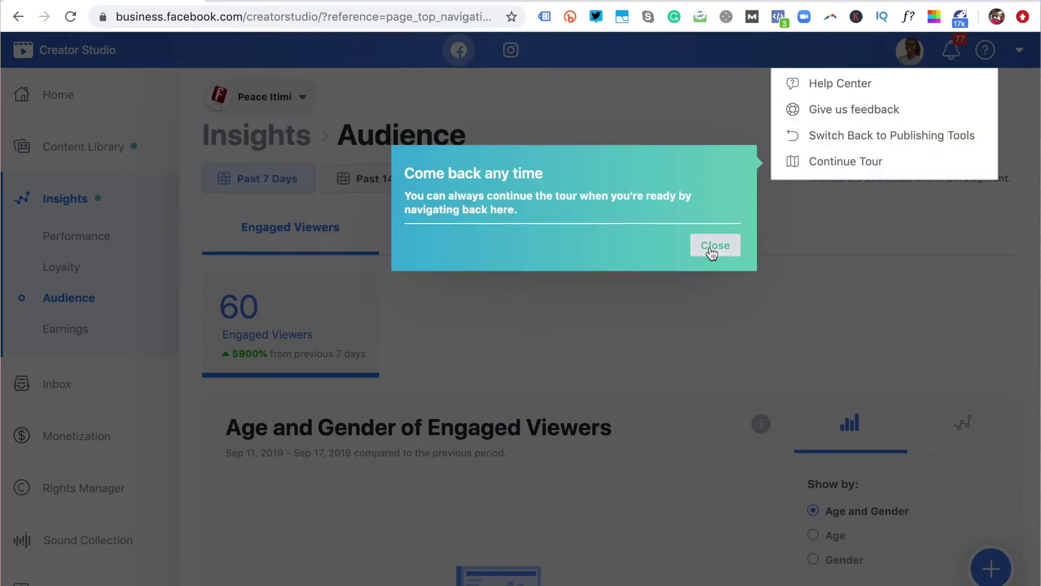
pyautogui.click(713, 247)
pyautogui.scroll(-10, 525, 317)
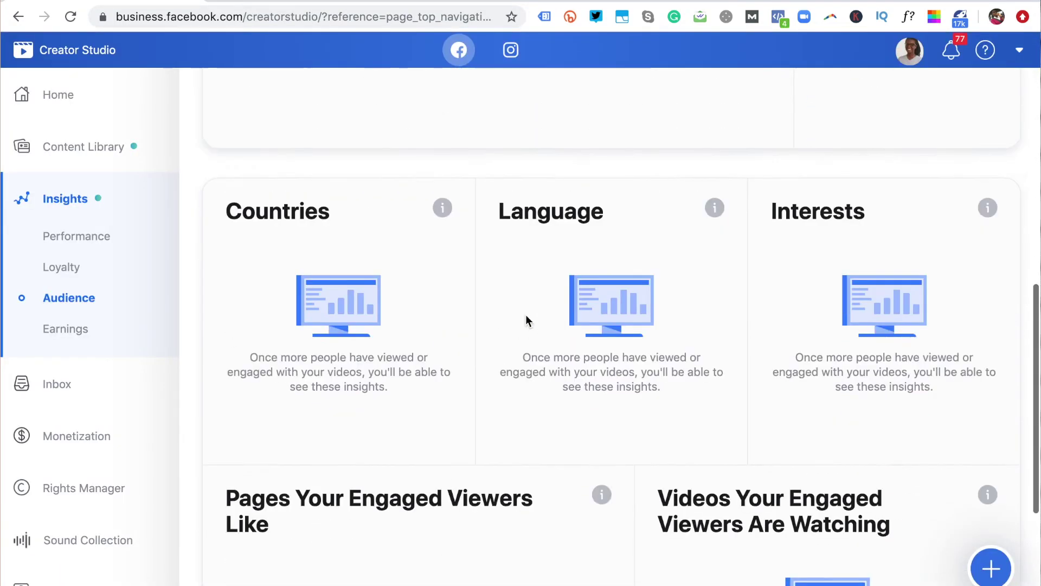
pyautogui.scroll(-5, 525, 314)
pyautogui.moveTo(602, 241)
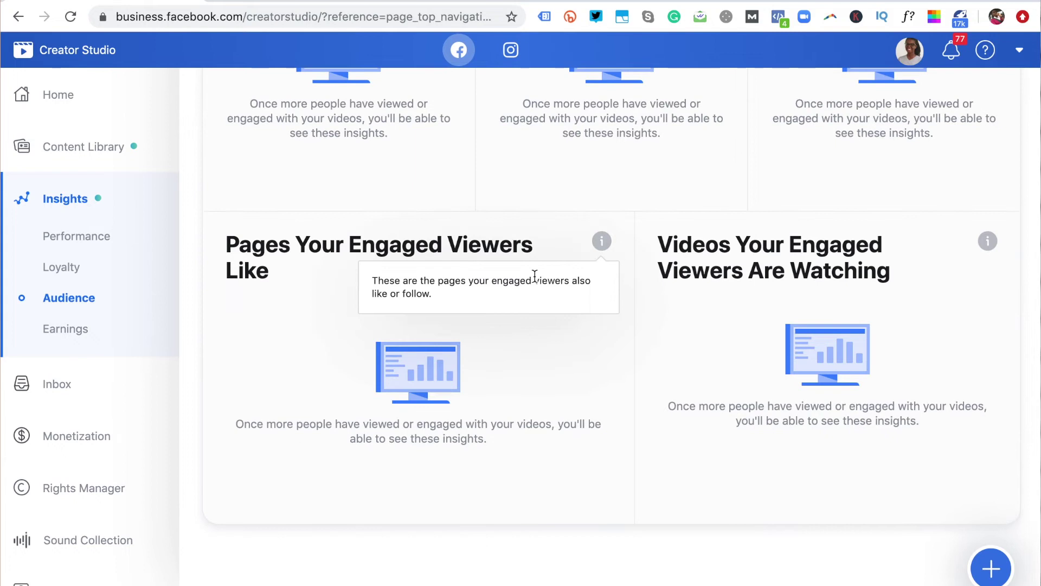
pyautogui.scroll(7, 437, 412)
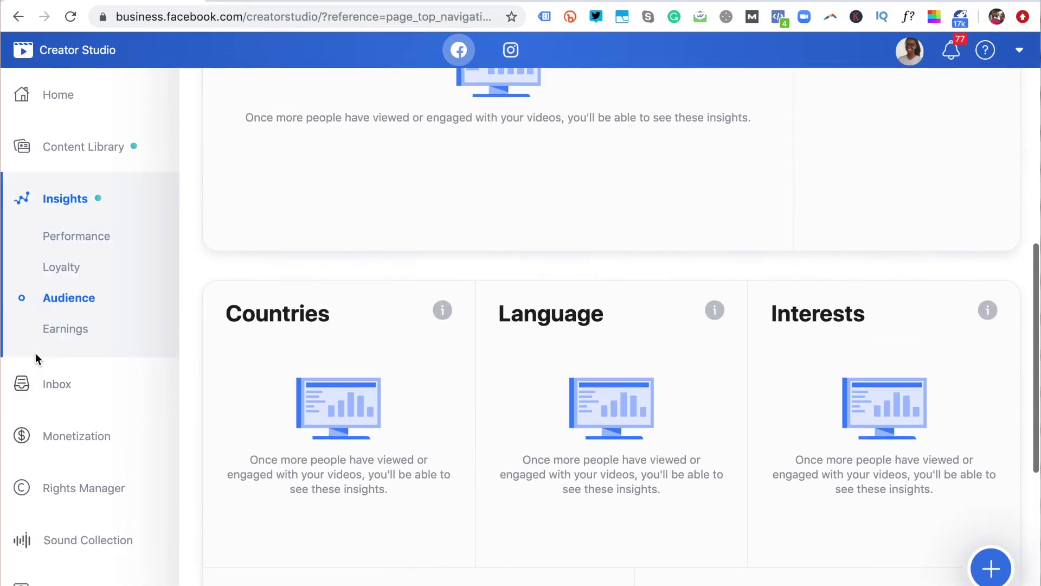
pyautogui.click(75, 331)
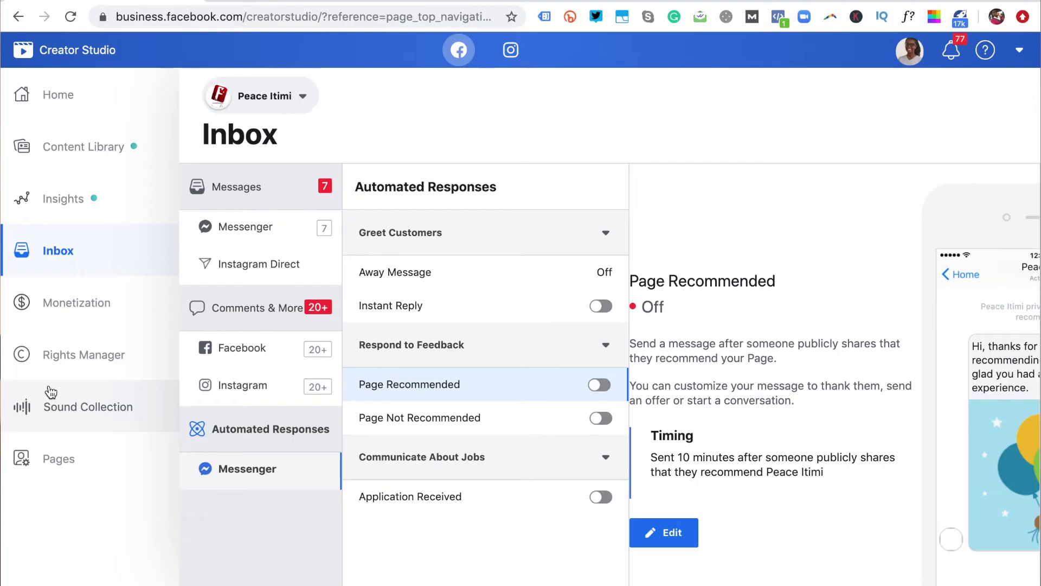
# - Open Monetization Policy Issues, which reports No Monetization Violations for the Page
pyautogui.click(54, 304)
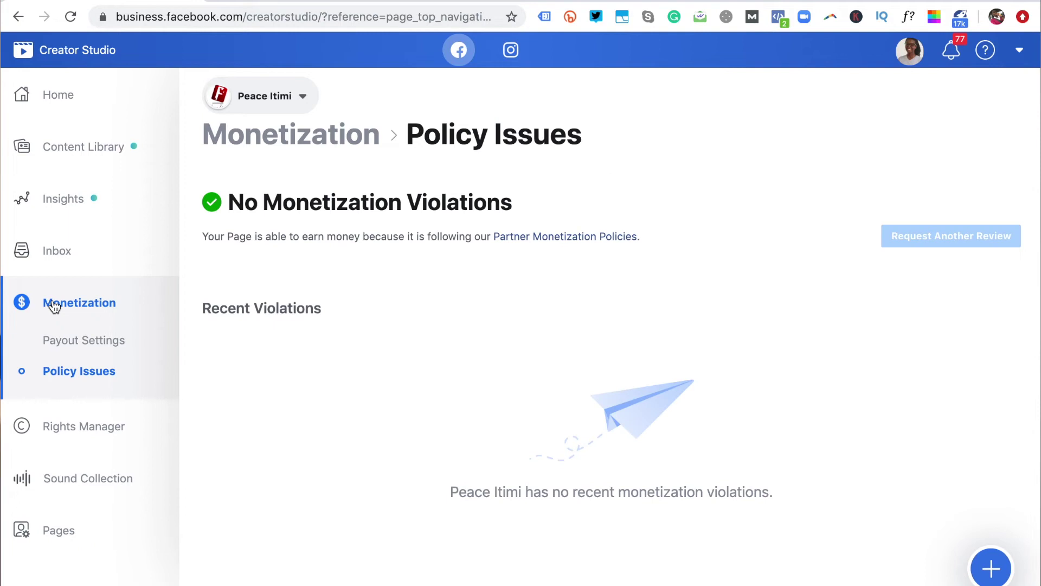
# - Open Rights Manager from the left sidebar, leaving its Page selection pending
pyautogui.click(75, 434)
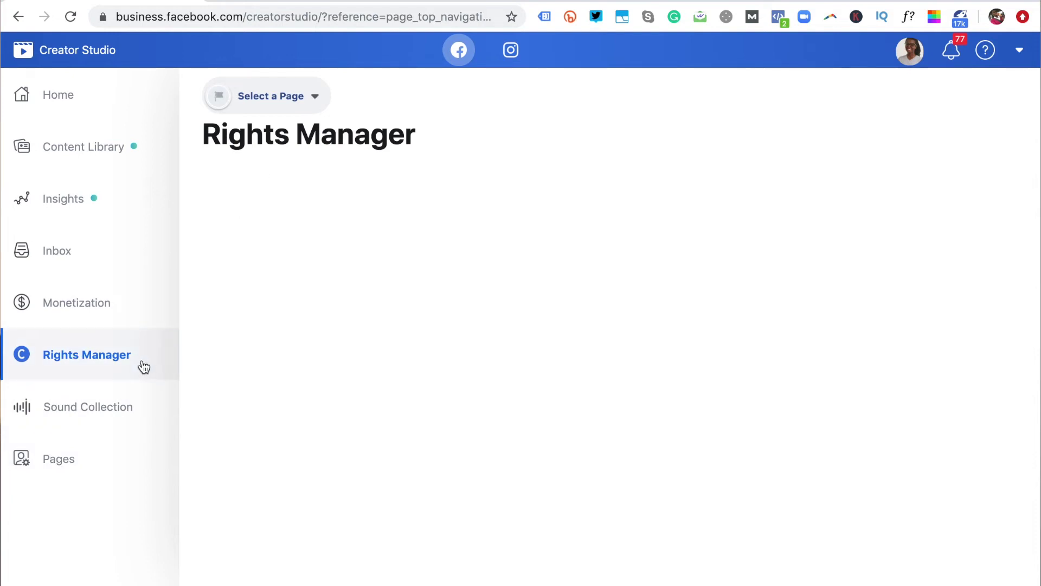
# - Check the Rights Manager page list, then scroll the Sound Collection's 5,305 tracks
pyautogui.click(325, 103)
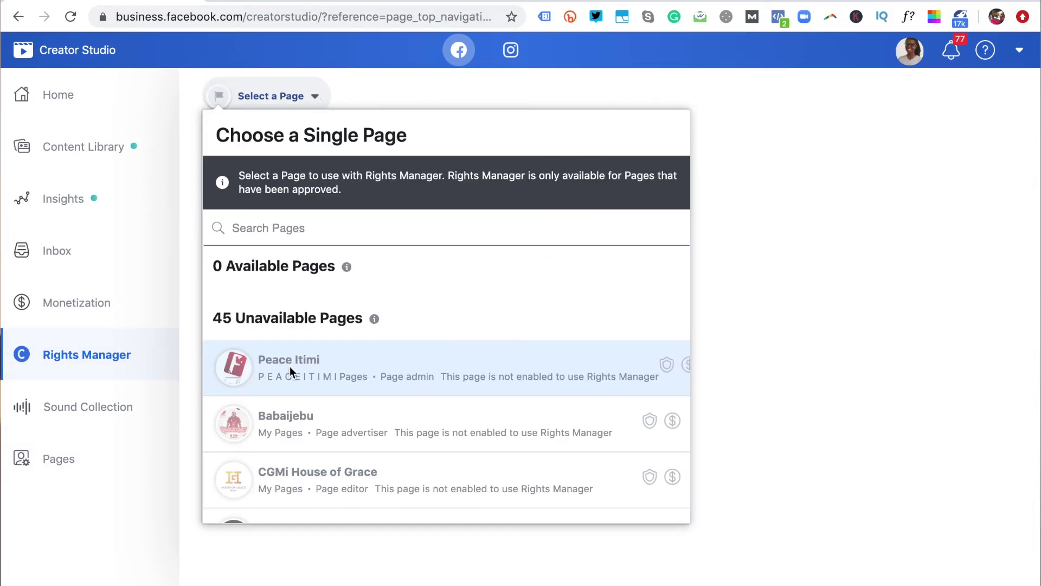
pyautogui.click(761, 340)
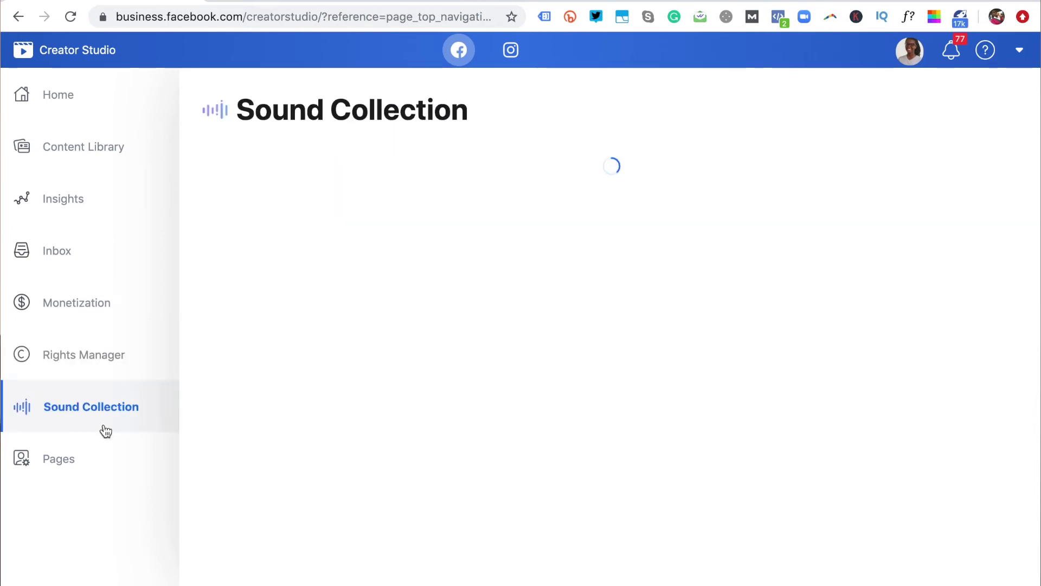
pyautogui.scroll(-10, 348, 421)
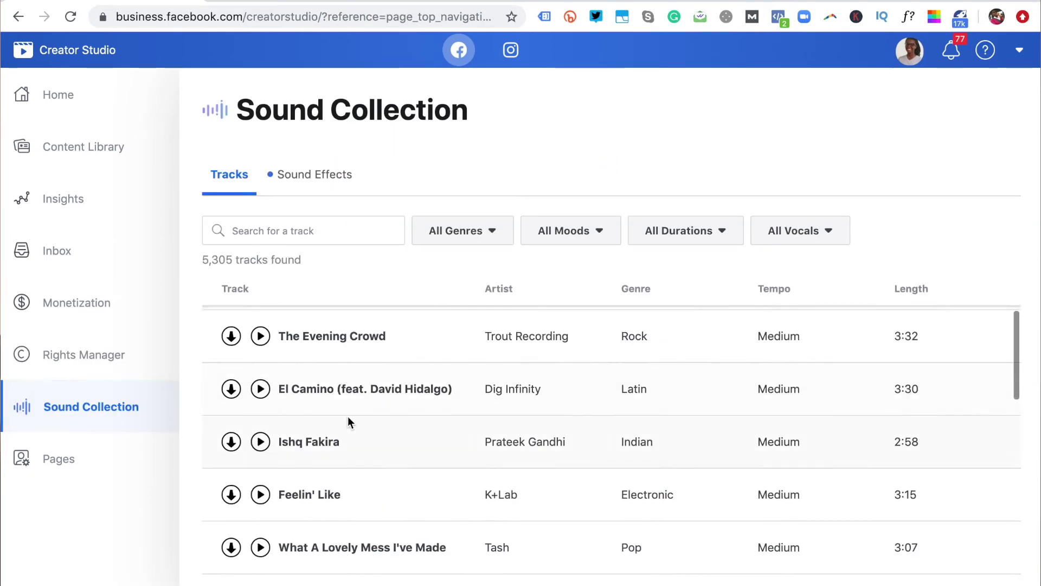
pyautogui.scroll(10, 349, 422)
pyautogui.scroll(-15, 348, 422)
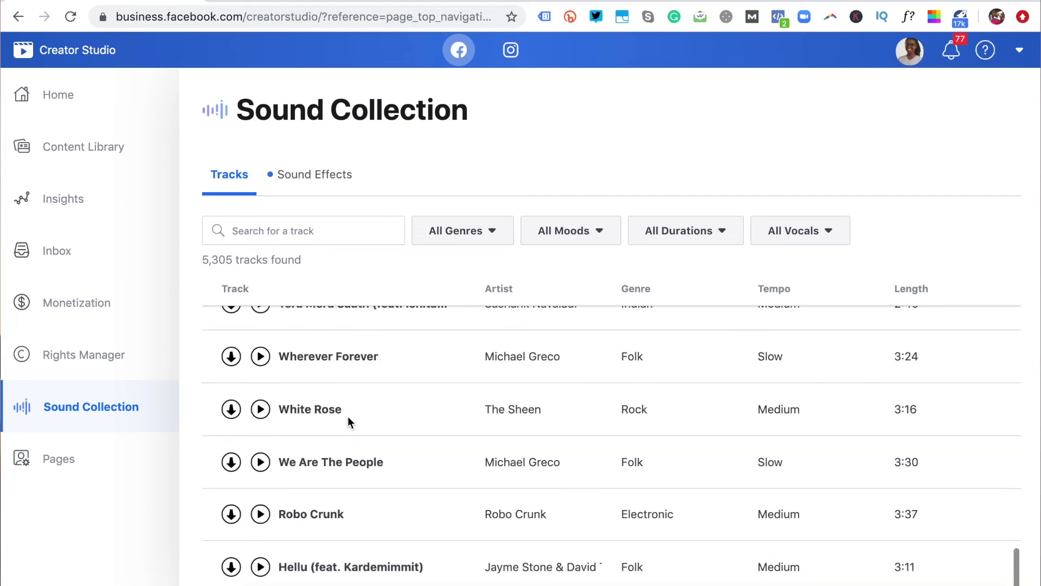
pyautogui.scroll(15, 349, 422)
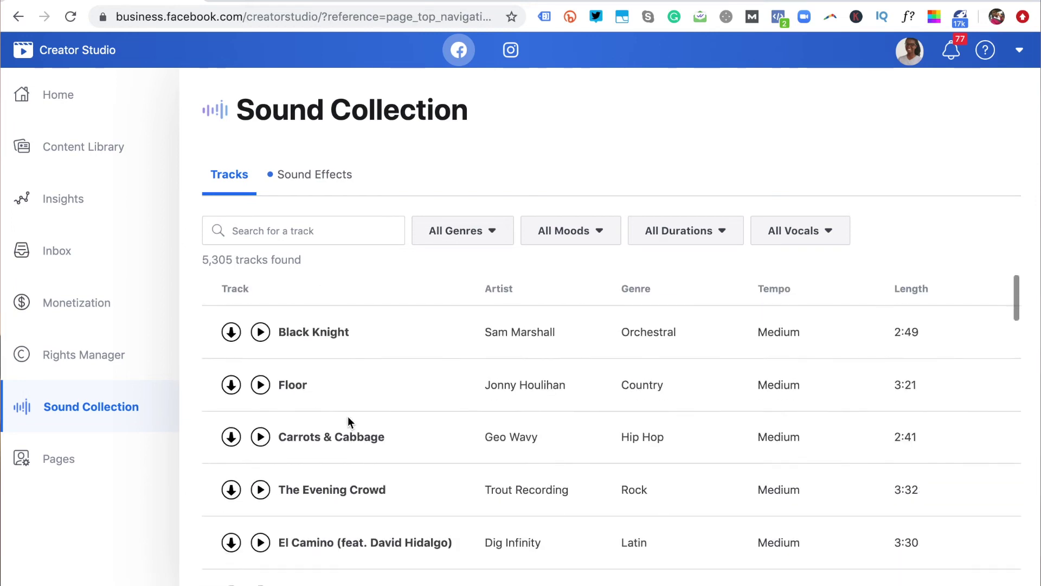